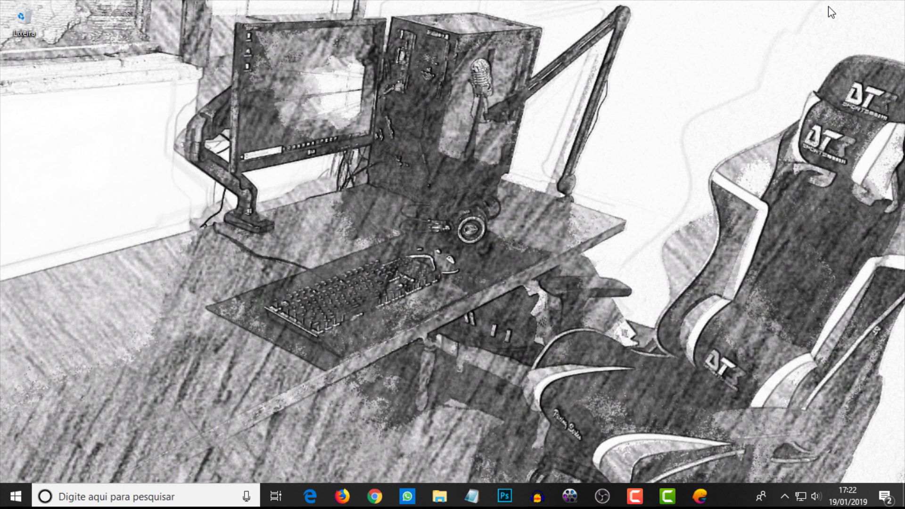
# Step: Run winver to check the installed Windows version, and close the version window
pyautogui.click(86, 498)
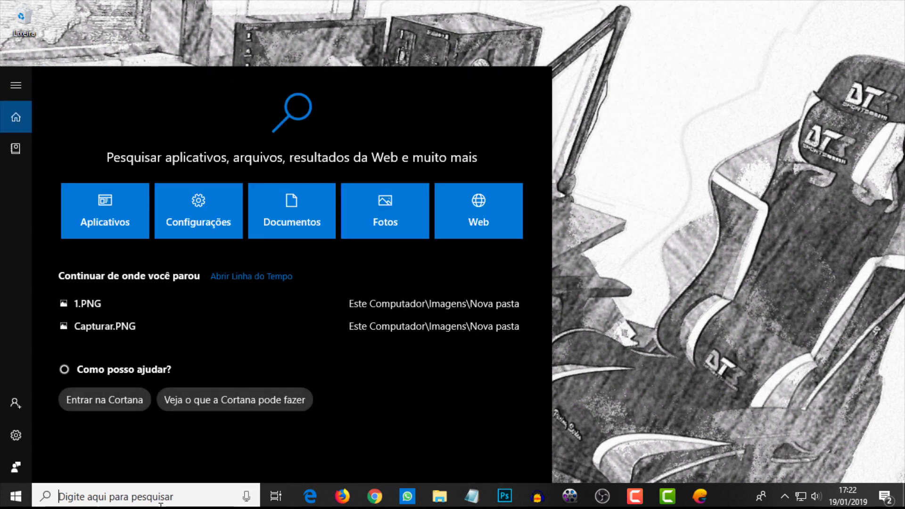
pyautogui.write('w')
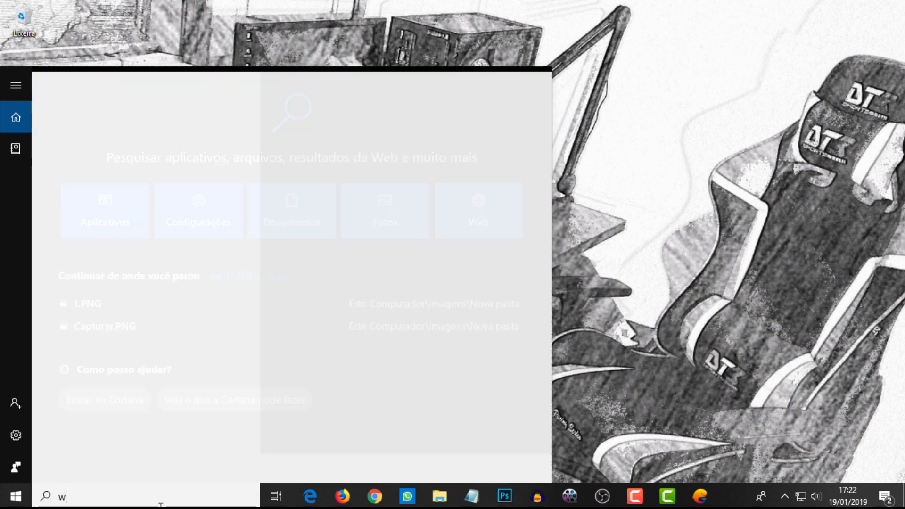
pyautogui.write('inver')
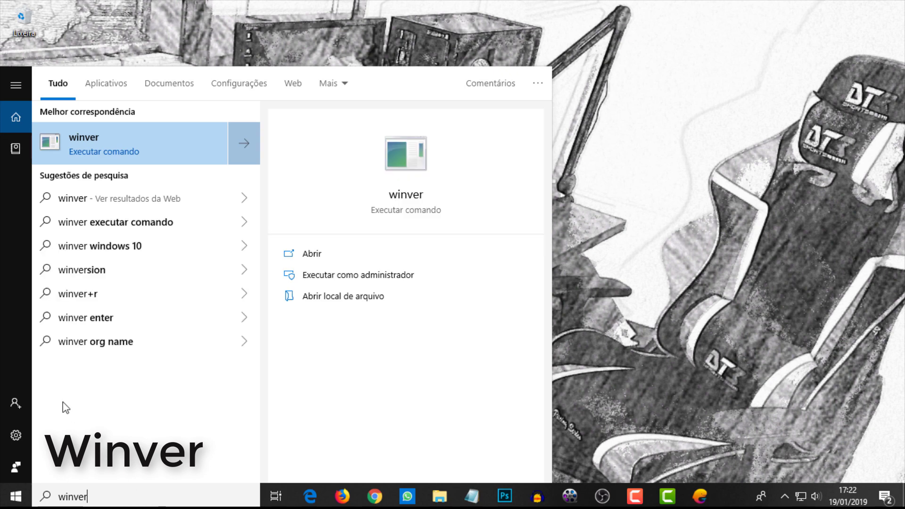
pyautogui.click(120, 140)
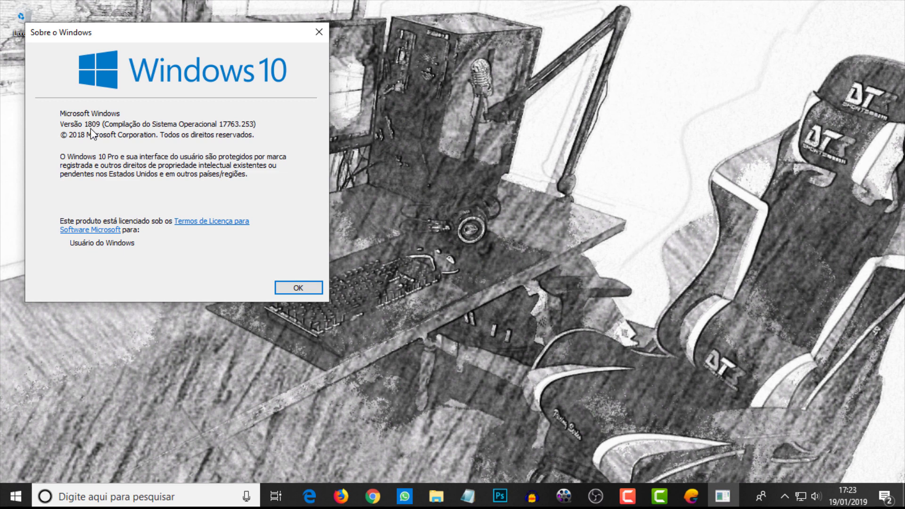
pyautogui.click(319, 32)
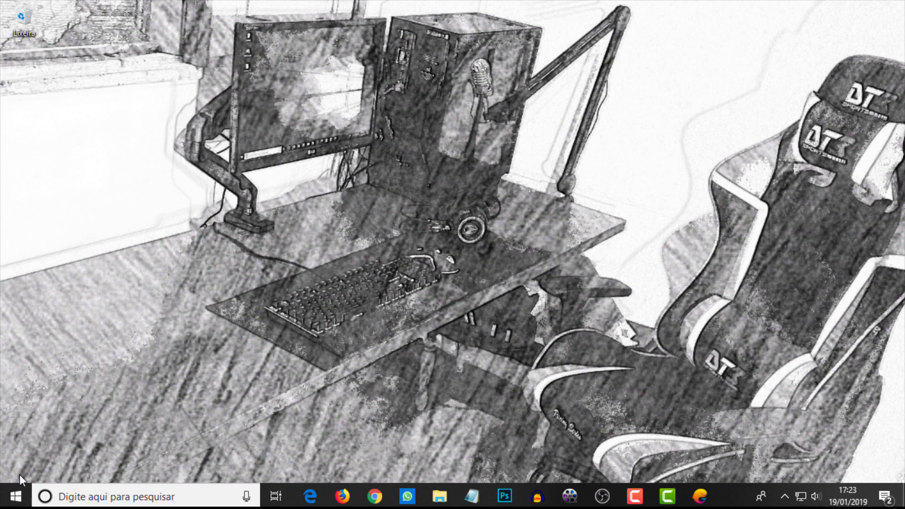
# Step: Open the Armazenamento page in the Windows system settings
pyautogui.click(17, 499)
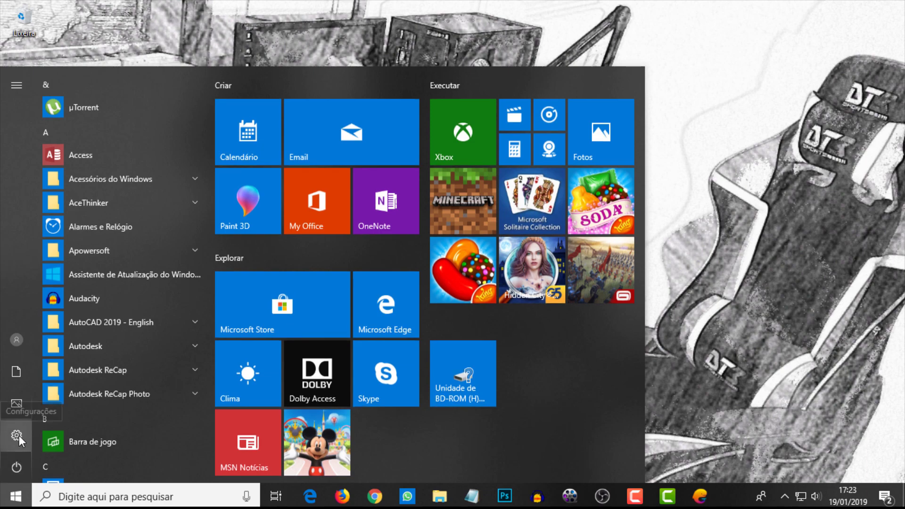
pyautogui.click(14, 437)
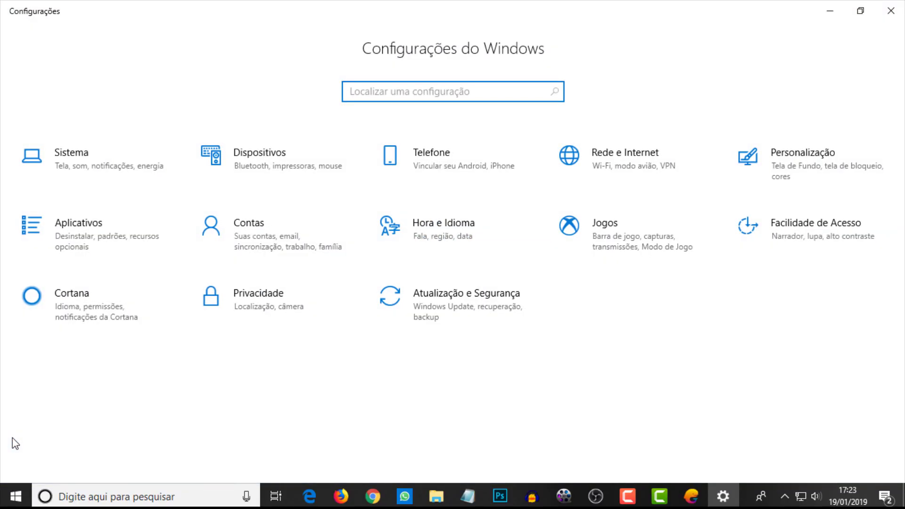
pyautogui.click(78, 164)
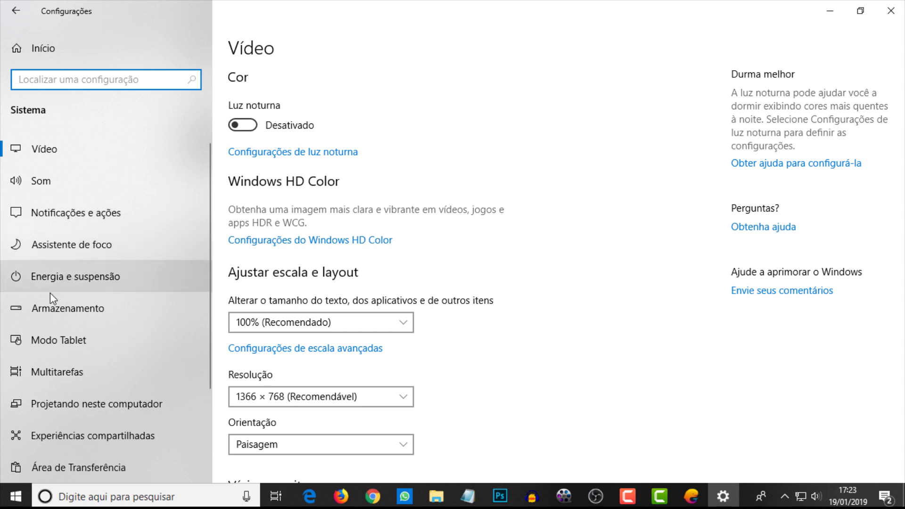
pyautogui.click(73, 315)
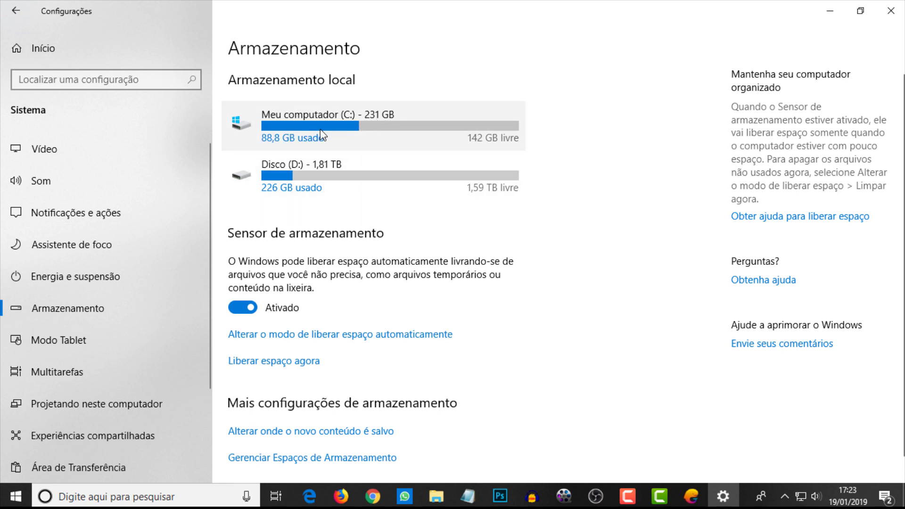
# Step: Open the temporary files of the C: drive and review the categories that can be removed
pyautogui.click(353, 128)
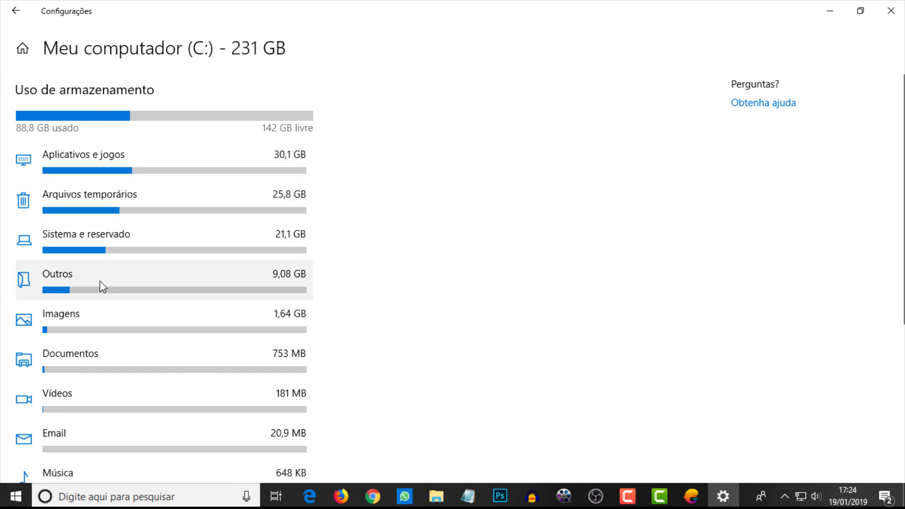
pyautogui.click(128, 208)
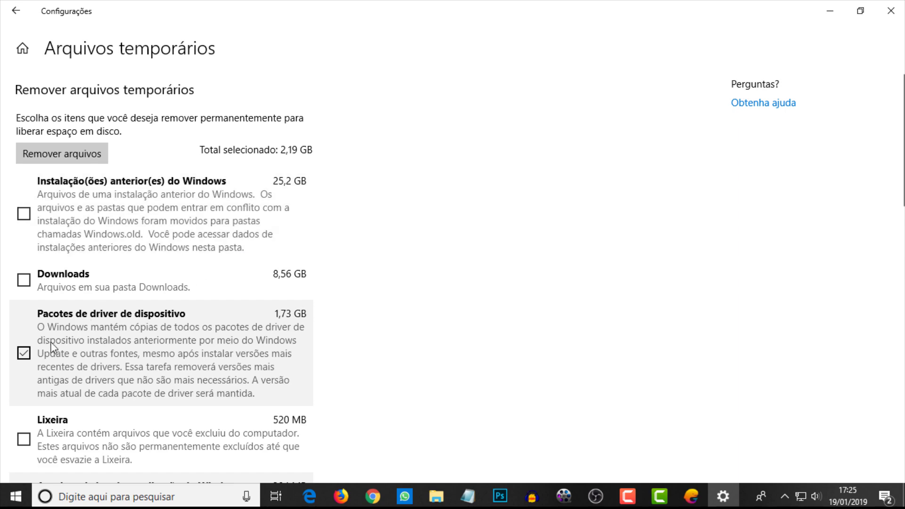
pyautogui.scroll(-9, 38, 344)
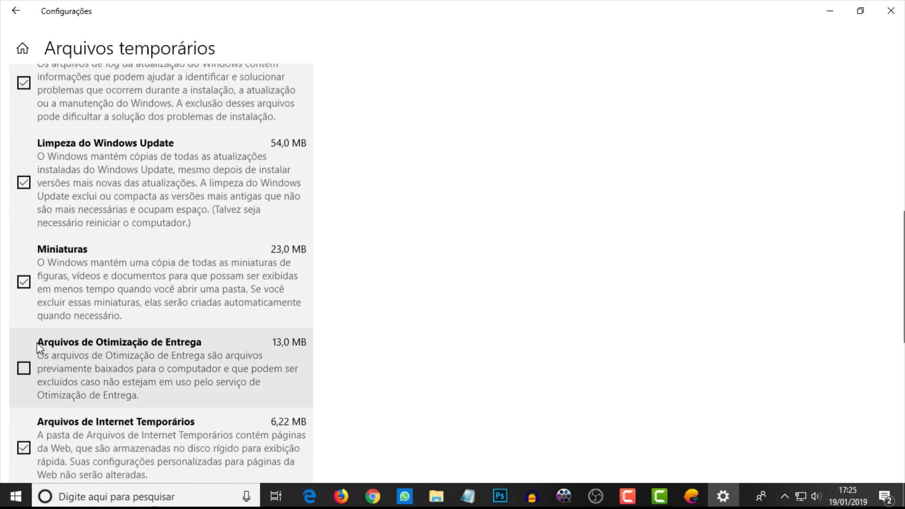
pyautogui.scroll(-4, 39, 346)
pyautogui.scroll(14, 466, 313)
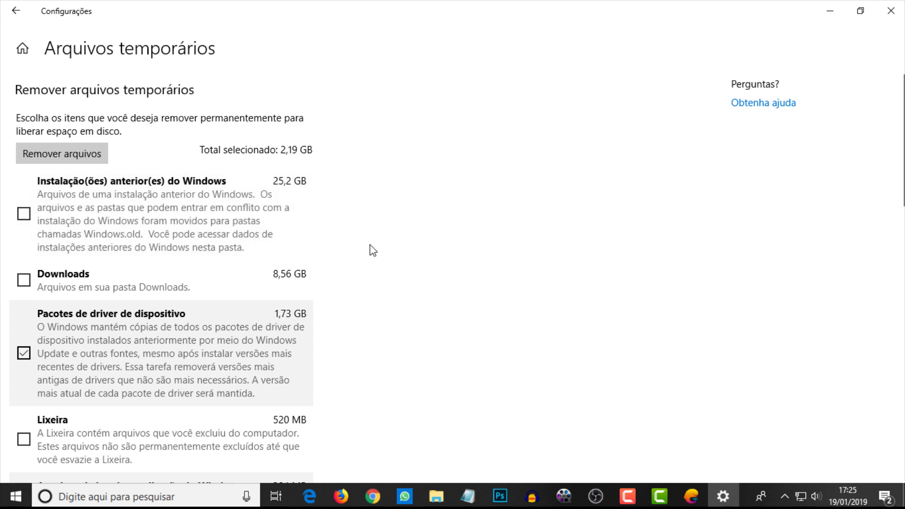
# Step: Mark the previous Windows installations for removal, clear that mark again, and review the other temporary file categories
pyautogui.click(23, 214)
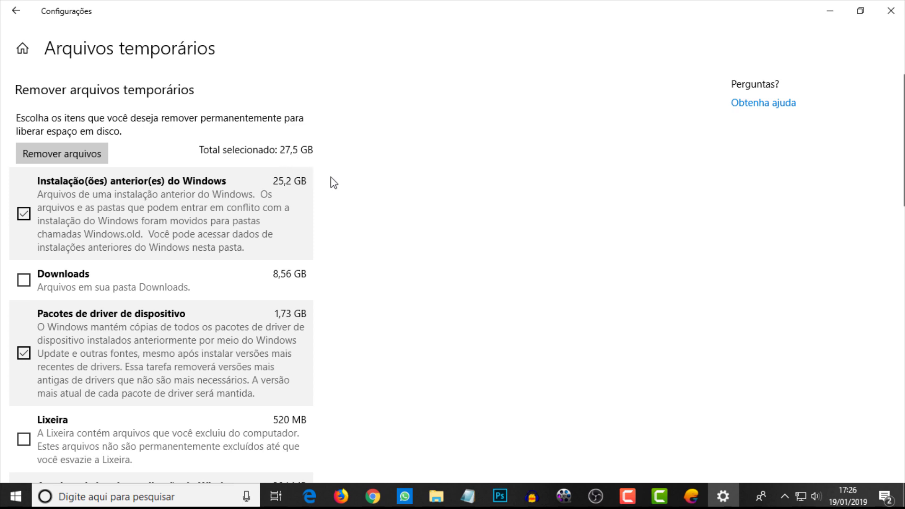
pyautogui.click(21, 218)
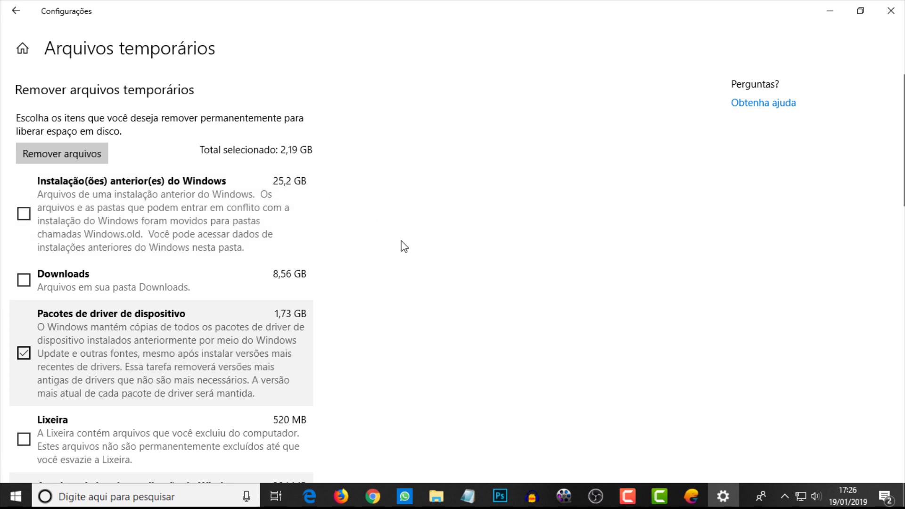
pyautogui.scroll(-1, 287, 295)
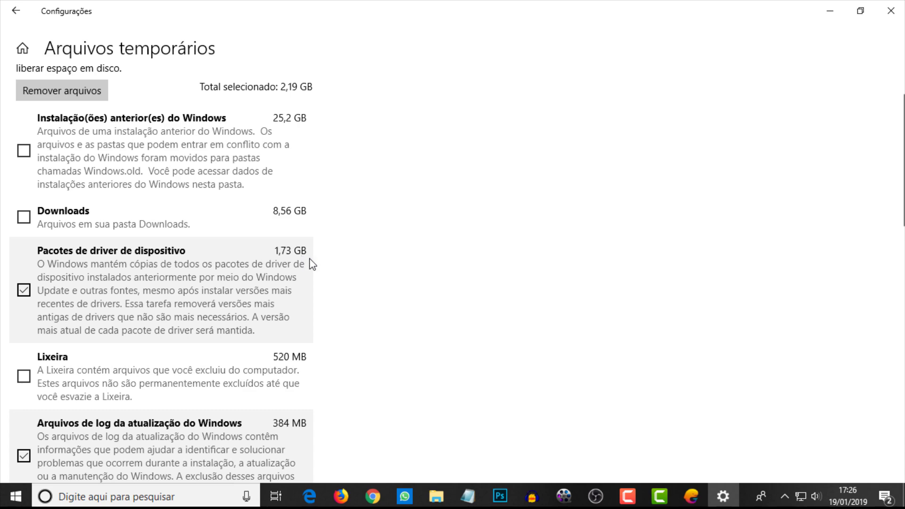
pyautogui.scroll(-3, 197, 326)
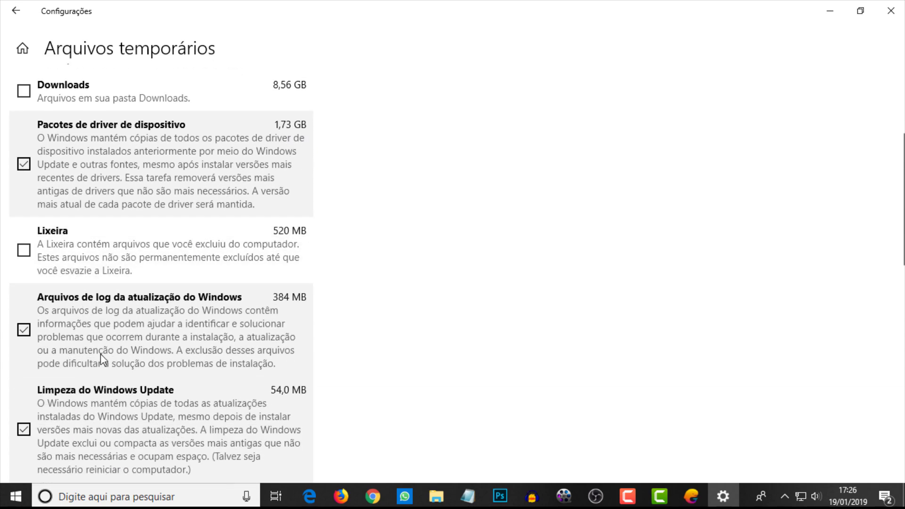
pyautogui.scroll(-15, 101, 355)
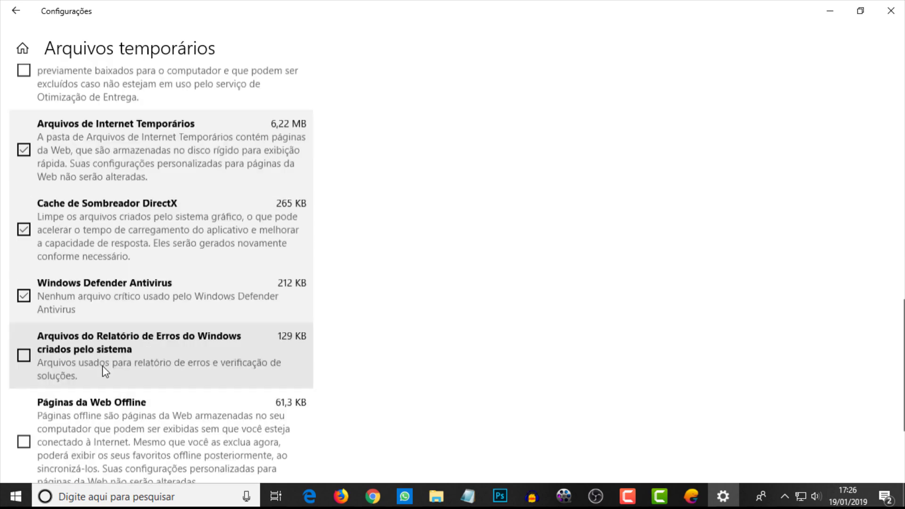
pyautogui.scroll(15, 110, 383)
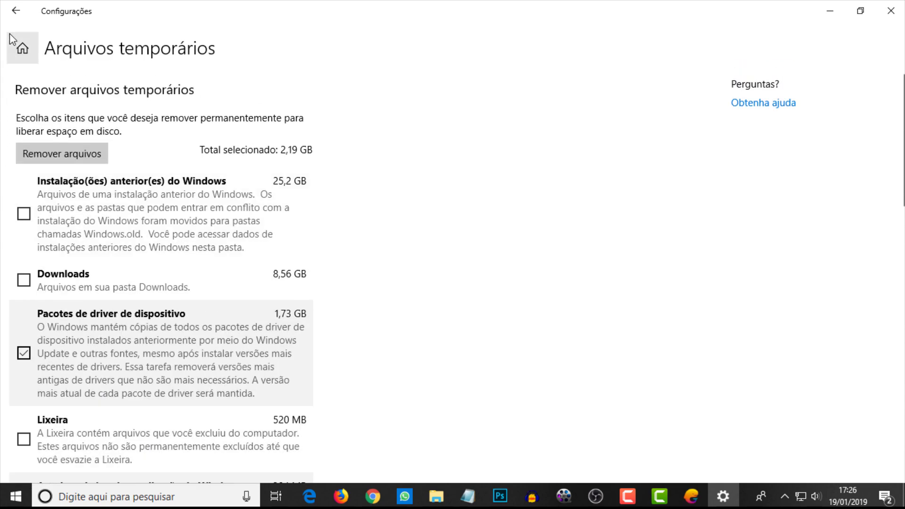
# Step: Return to the main Armazenamento page and switch the storage sensor off and back on
pyautogui.click(15, 14)
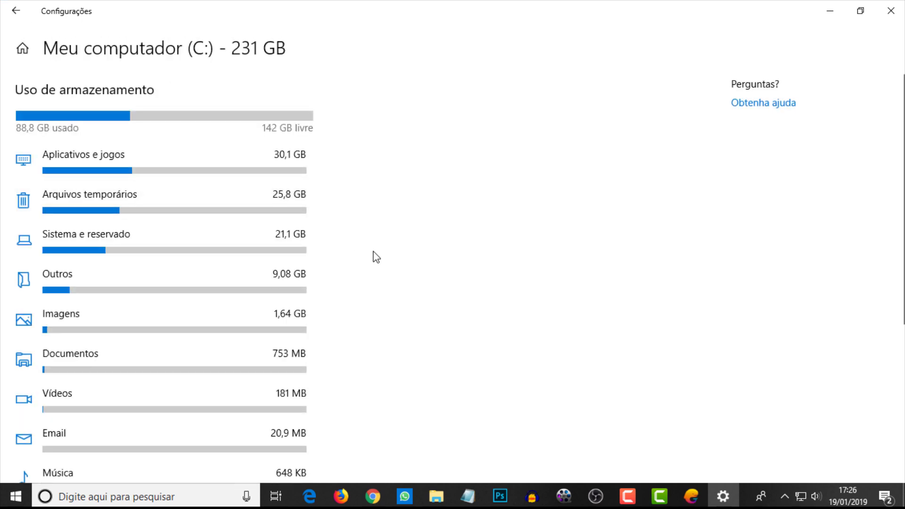
pyautogui.click(20, 11)
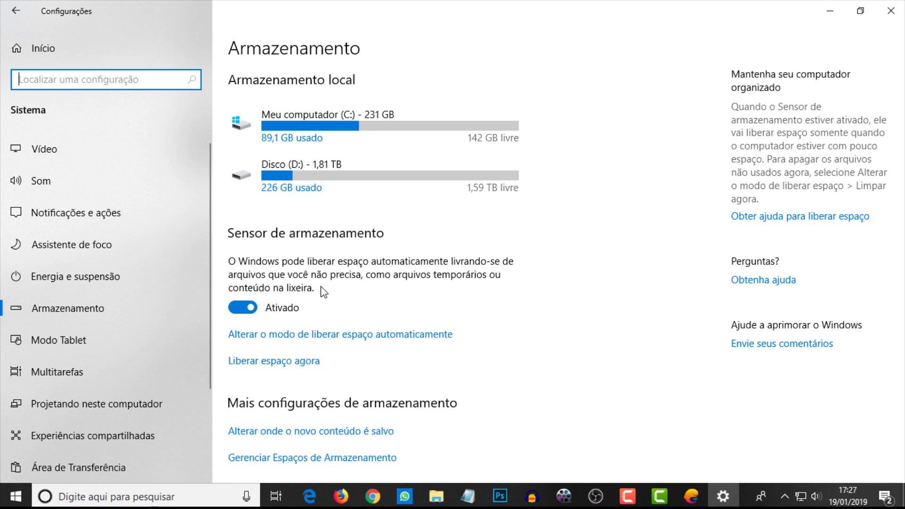
pyautogui.click(240, 309)
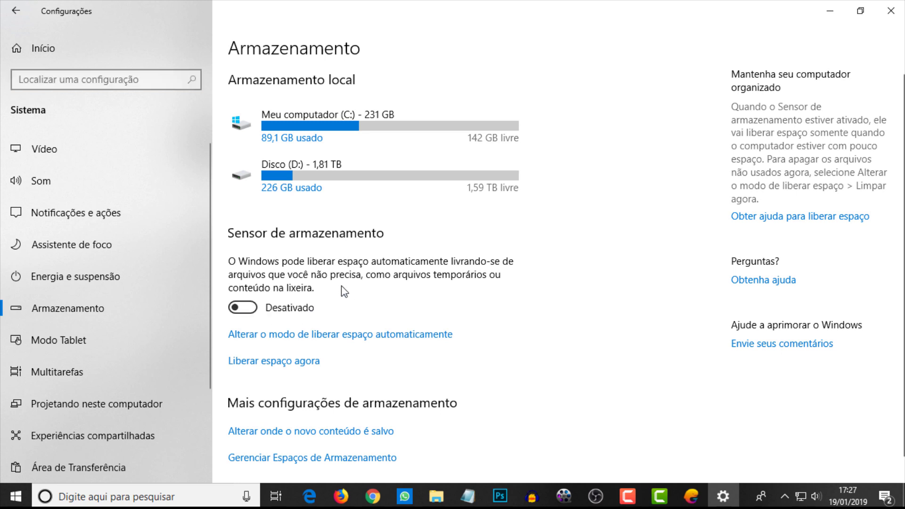
pyautogui.click(242, 307)
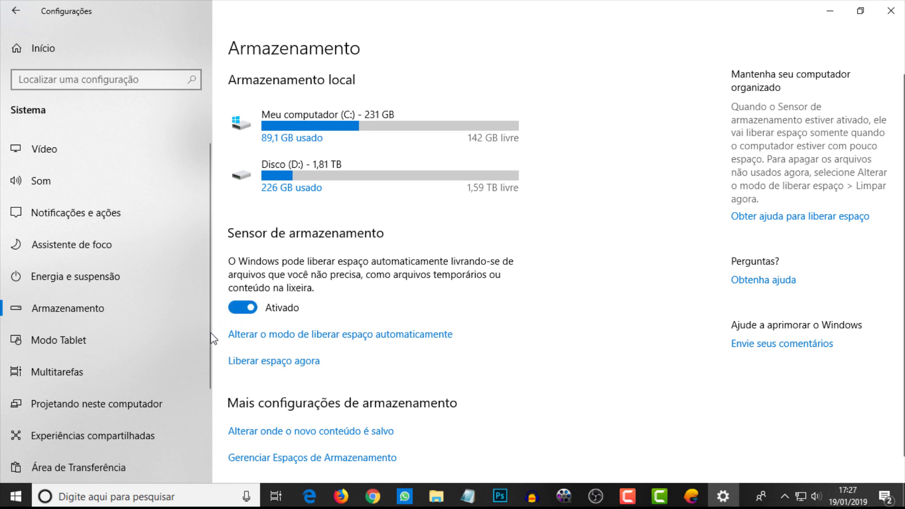
# Step: Open the options for freeing space automatically and set the storage sensor to run every week (Toda semana)
pyautogui.click(346, 336)
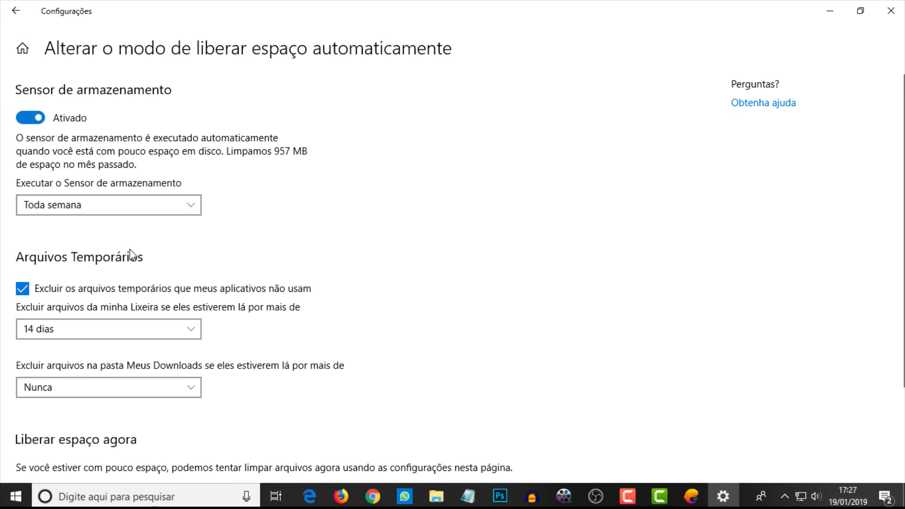
pyautogui.scroll(-3, 137, 311)
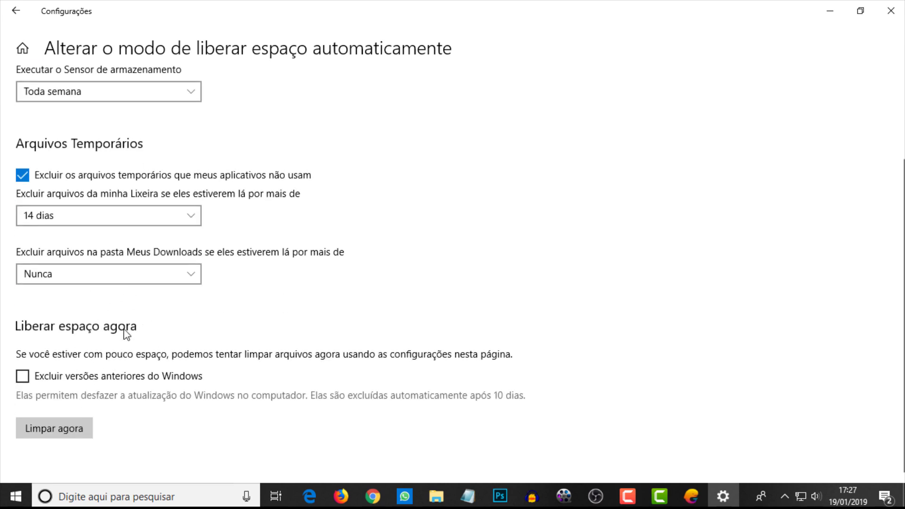
pyautogui.scroll(3, 126, 334)
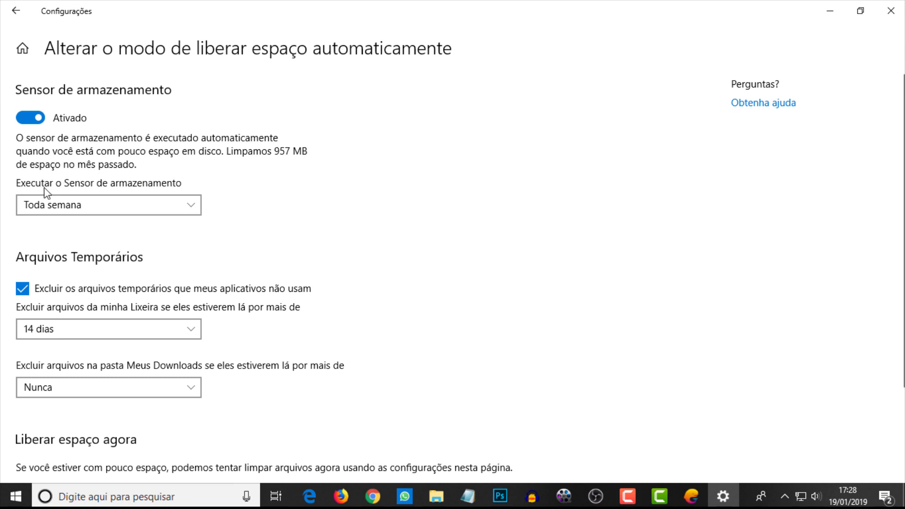
pyautogui.click(179, 206)
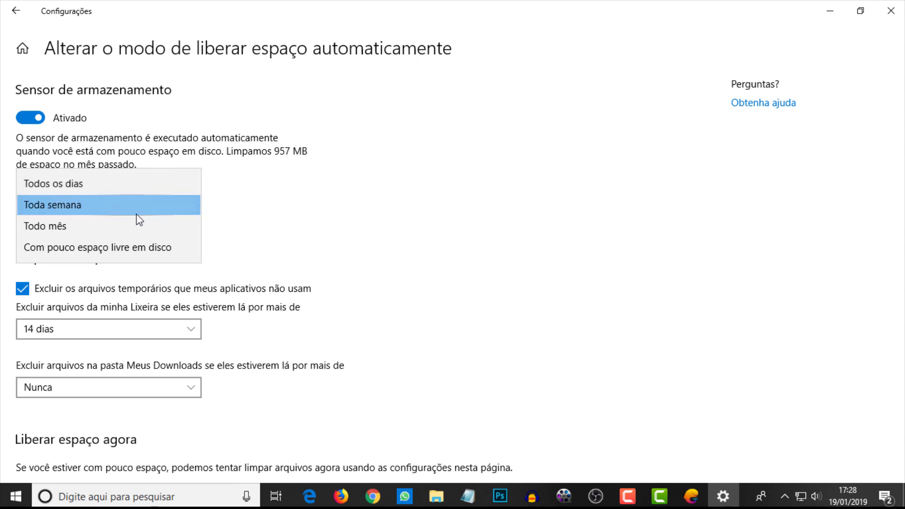
pyautogui.click(52, 210)
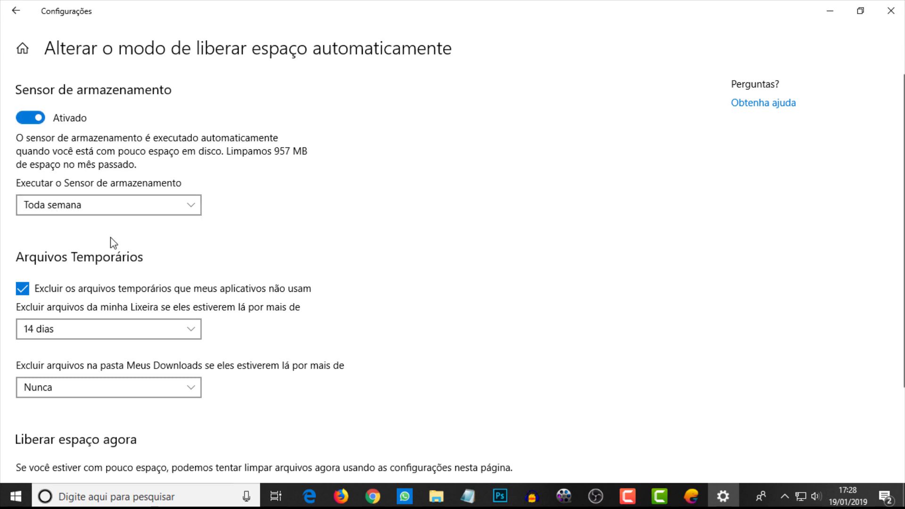
# Step: Set Recycle Bin files to be deleted after being there for more than 14 days (14 dias)
pyautogui.scroll(-1, 296, 274)
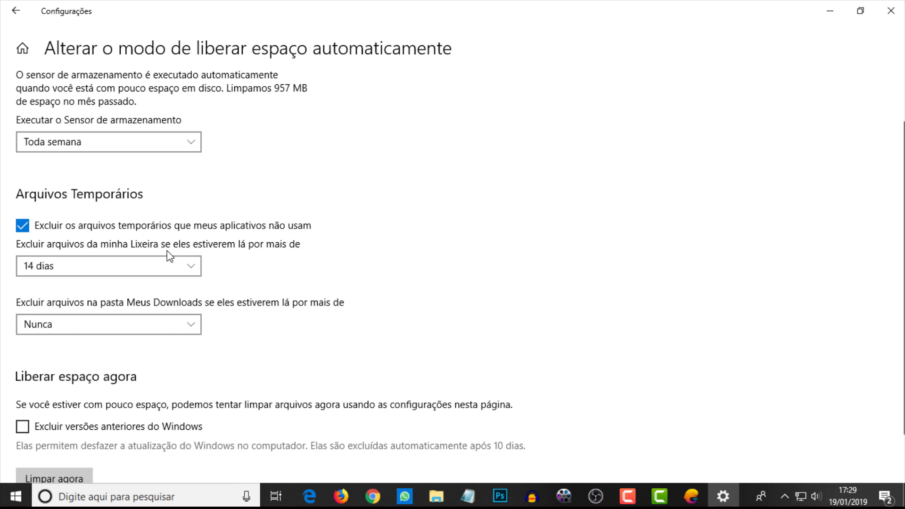
pyautogui.click(78, 268)
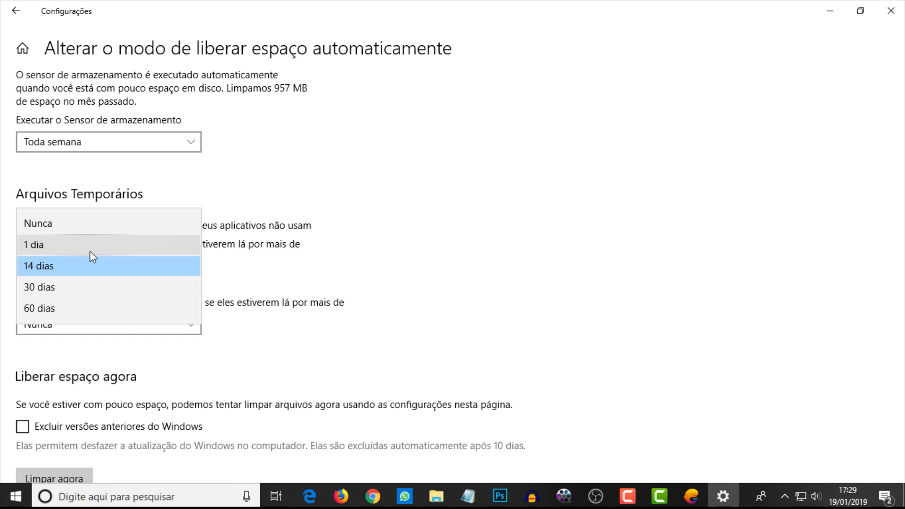
pyautogui.click(60, 270)
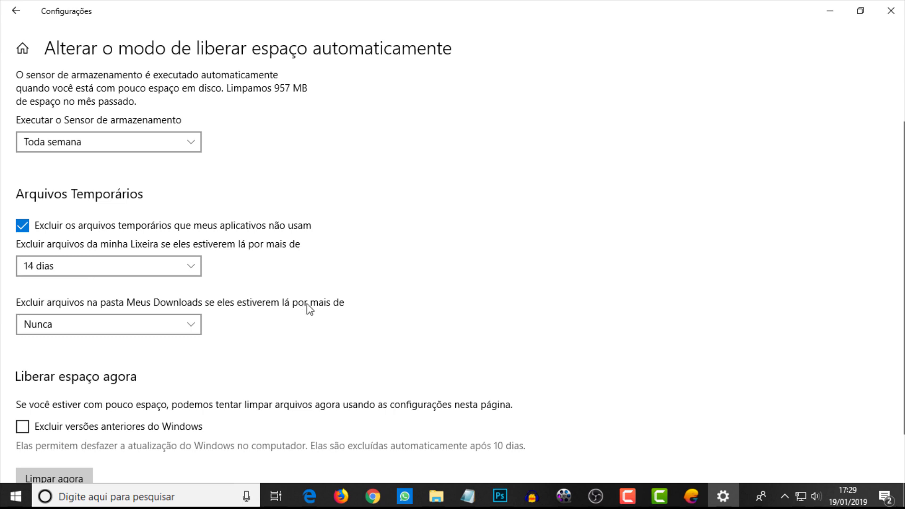
# Step: Review the available time limits for automatically deleting files from the Meus Downloads folder without choosing a new one
pyautogui.scroll(-1, 302, 344)
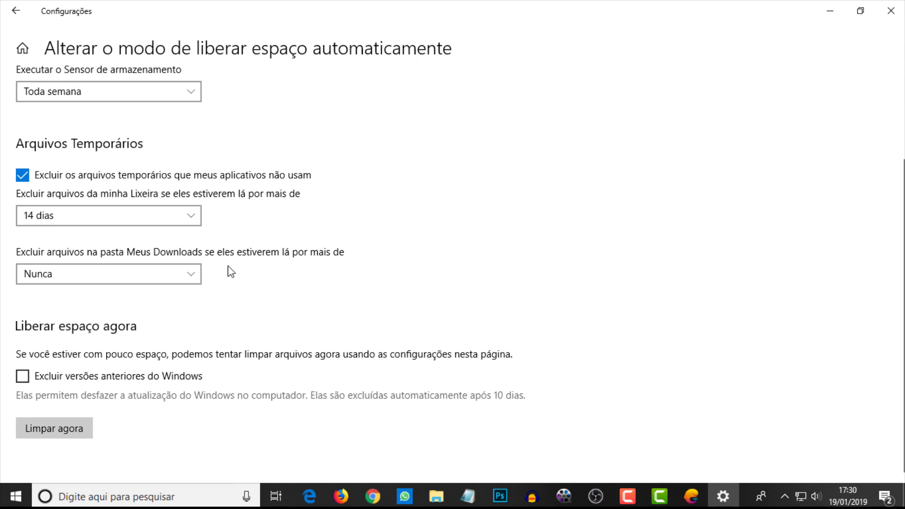
pyautogui.click(188, 284)
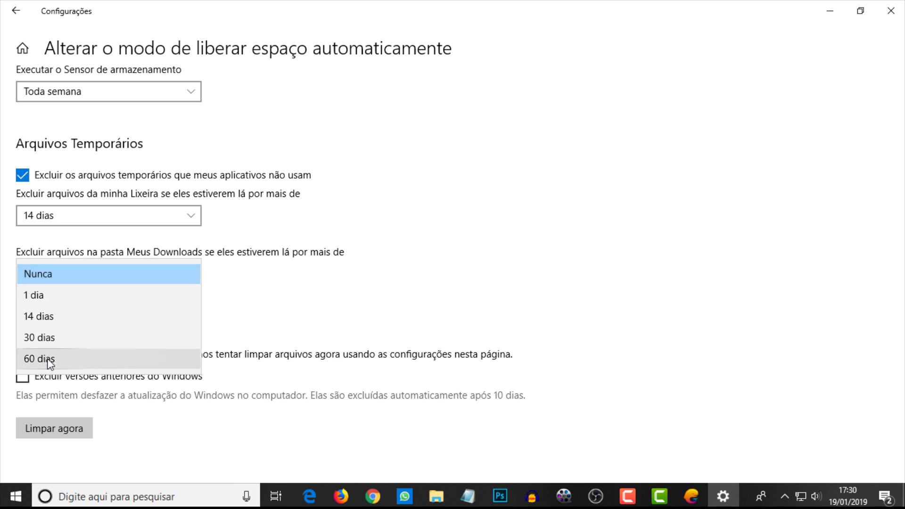
pyautogui.click(246, 288)
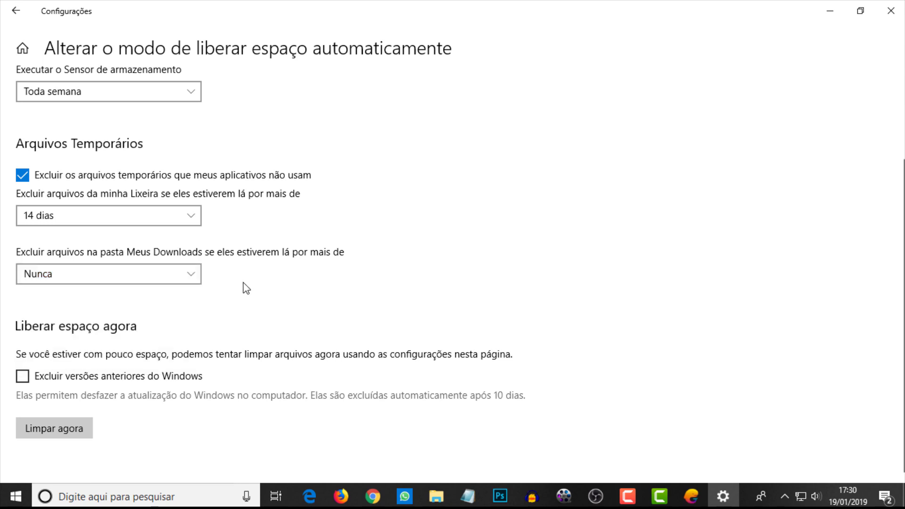
pyautogui.click(121, 275)
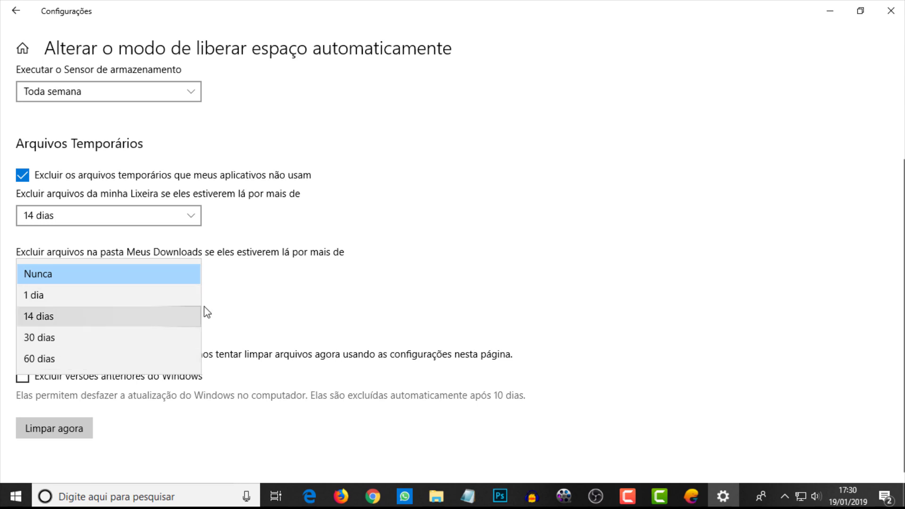
pyautogui.click(231, 288)
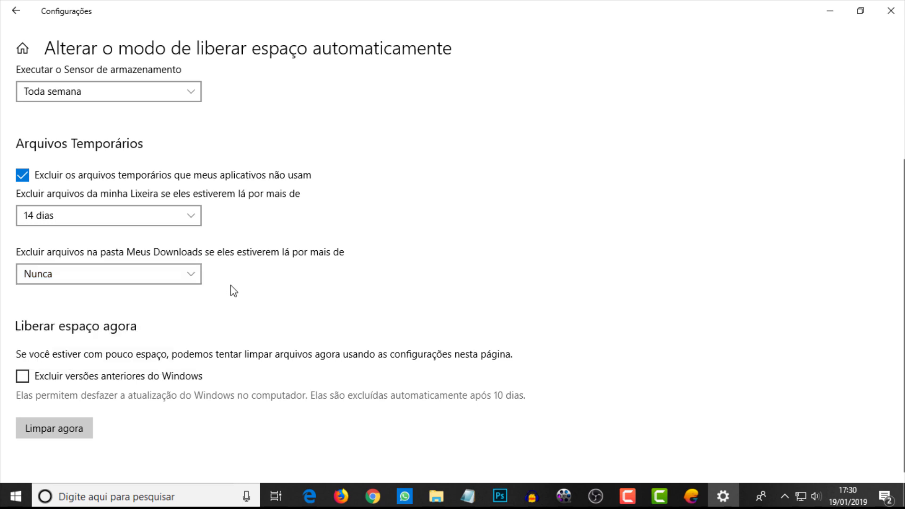
# Step: Look at the Downloads folder in File Explorer, minimize that window, and check the OneDrive status among the hidden notification icons
pyautogui.click(437, 496)
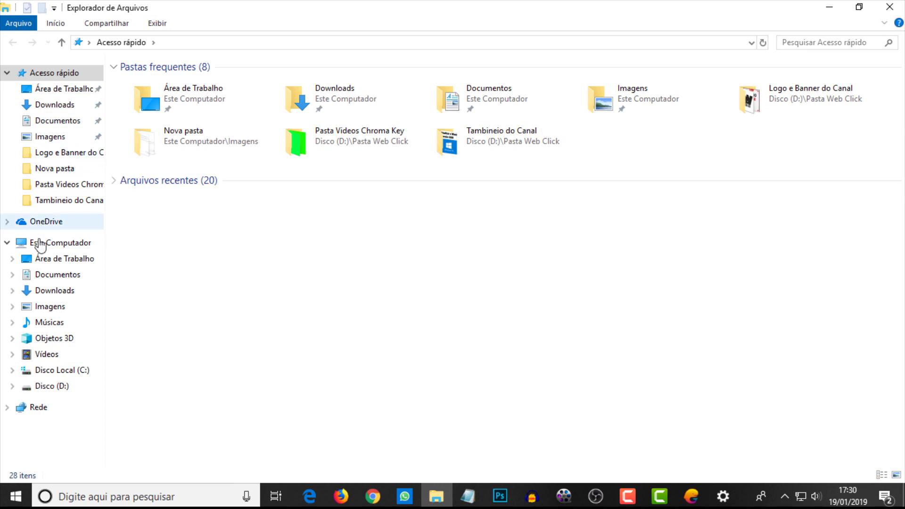
pyautogui.click(52, 291)
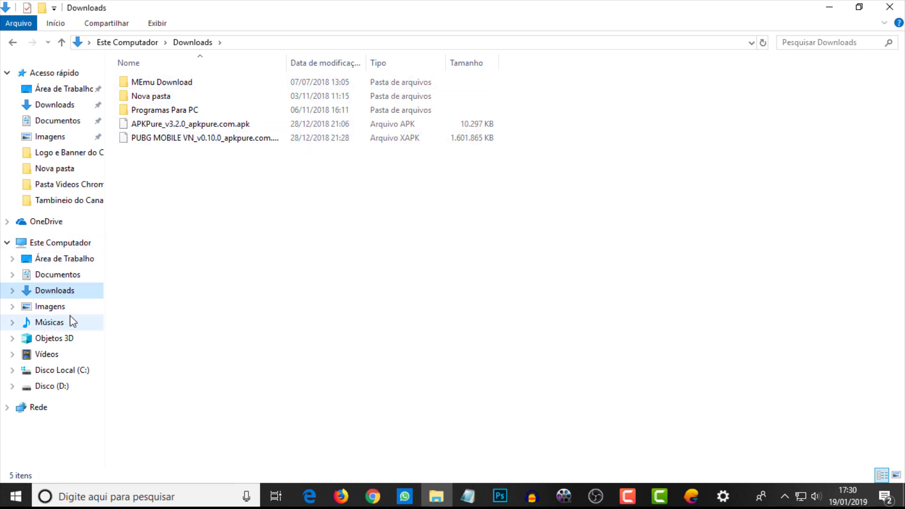
pyautogui.click(832, 8)
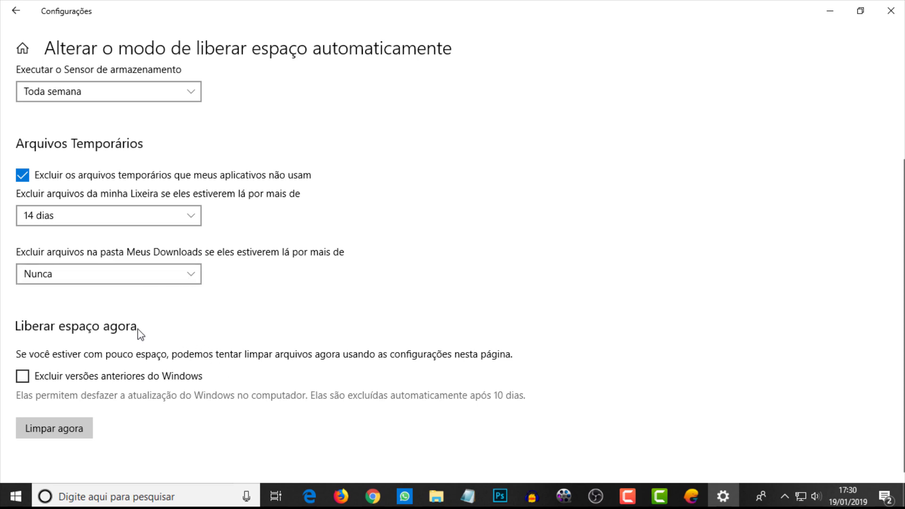
pyautogui.click(785, 496)
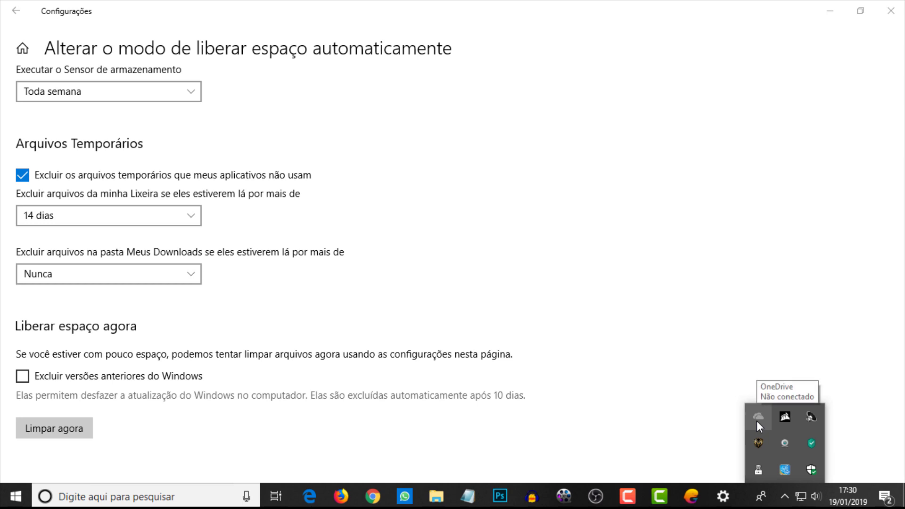
pyautogui.click(195, 300)
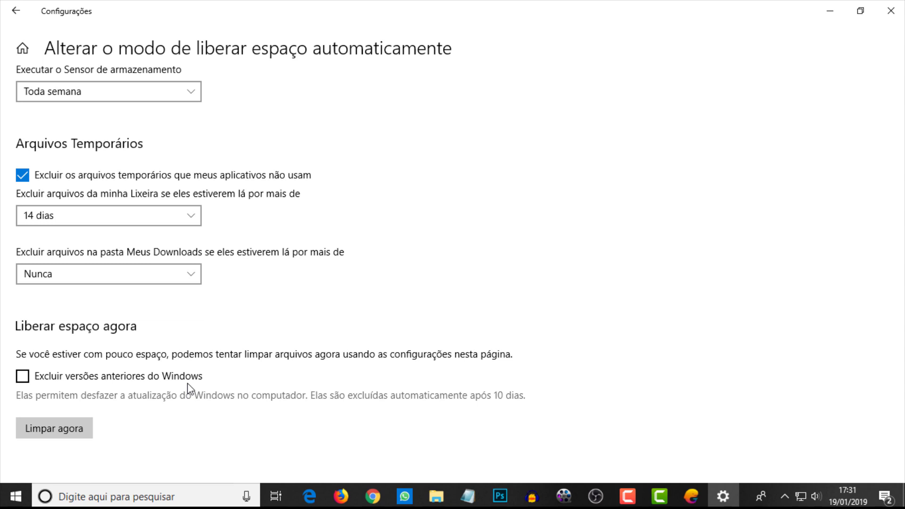
# Step: Enable deletion of previous Windows versions (Excluir versões anteriores do Windows) and close the Settings window
pyautogui.click(25, 377)
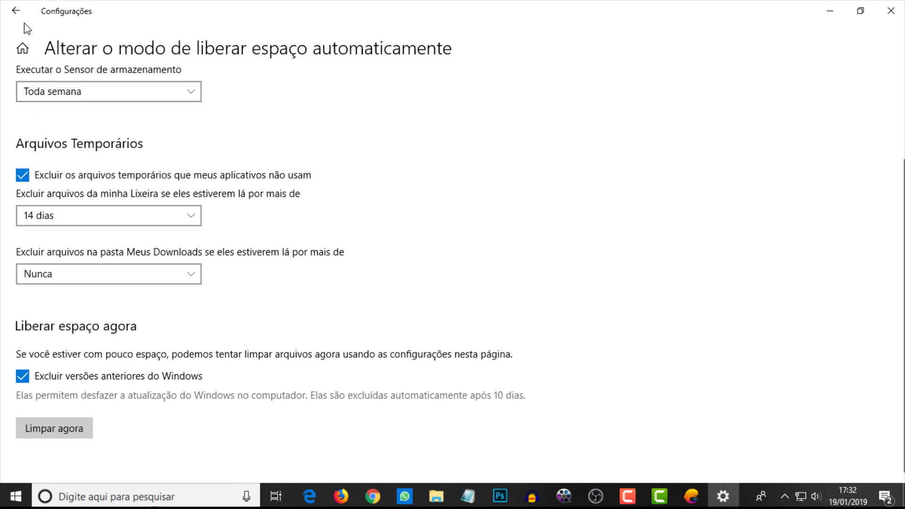
pyautogui.click(892, 10)
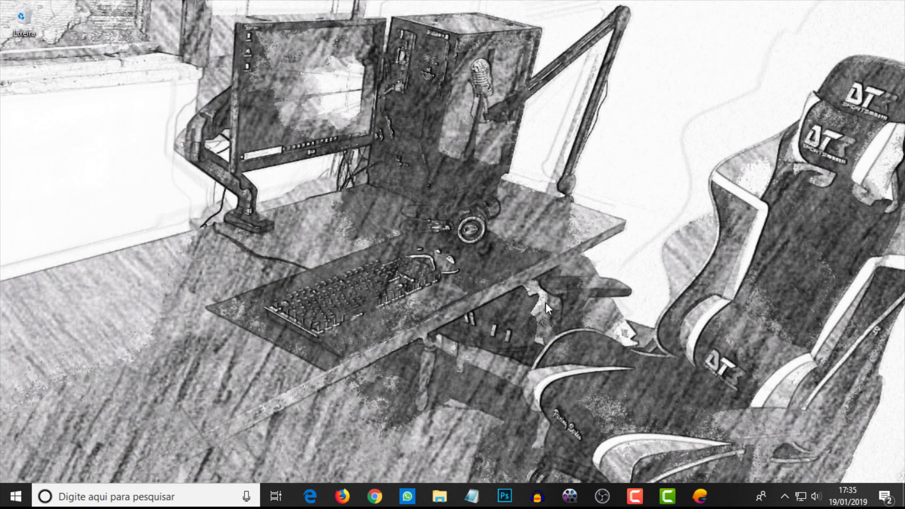